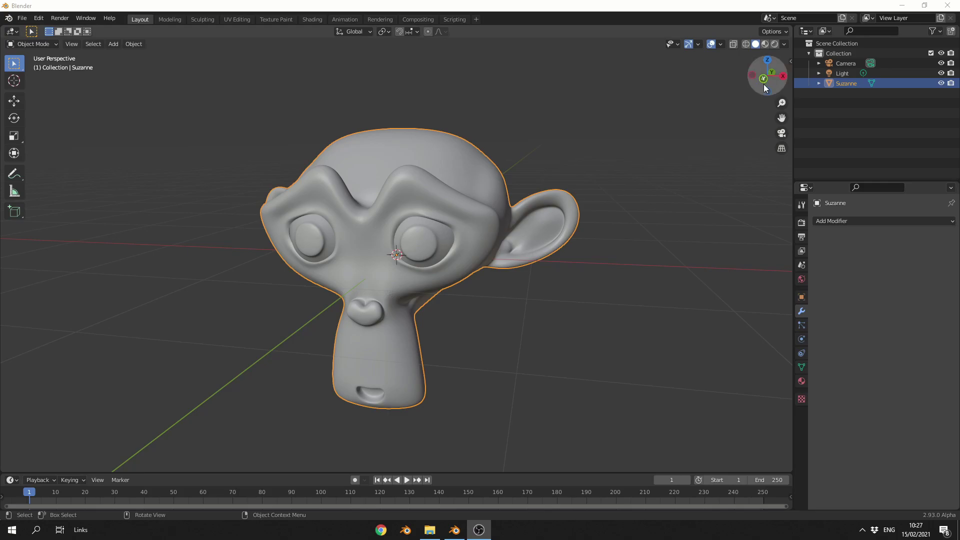
Switch the Suzanne monkey head to Vertex Paint mode
{"action": "mouse_move", "coordinate": [773, 80]}
{"action": "left_mouse_down"}
{"action": "mouse_move", "coordinate": [748, 81]}
{"action": "mouse_move", "coordinate": [770, 82]}
{"action": "left_mouse_up"}
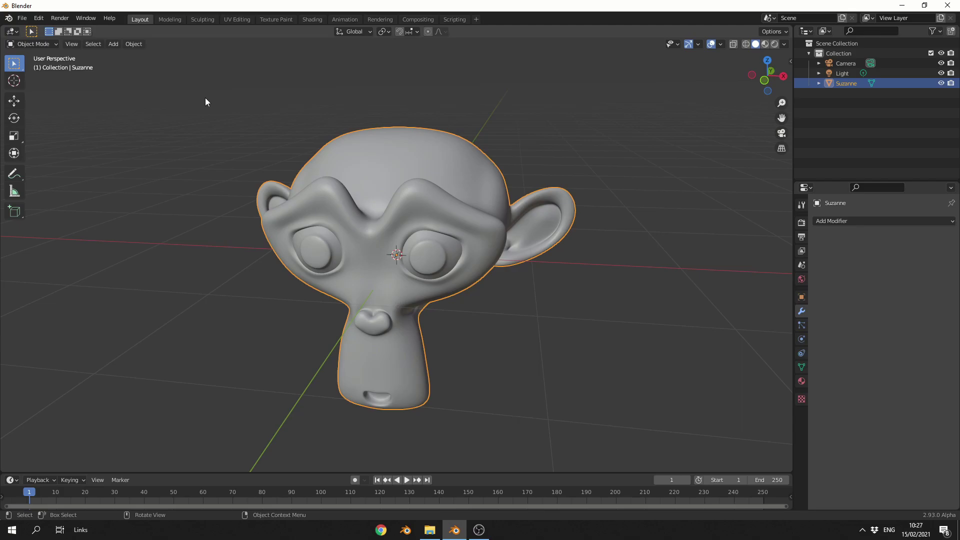
{"action": "left_click", "coordinate": [35, 44]}
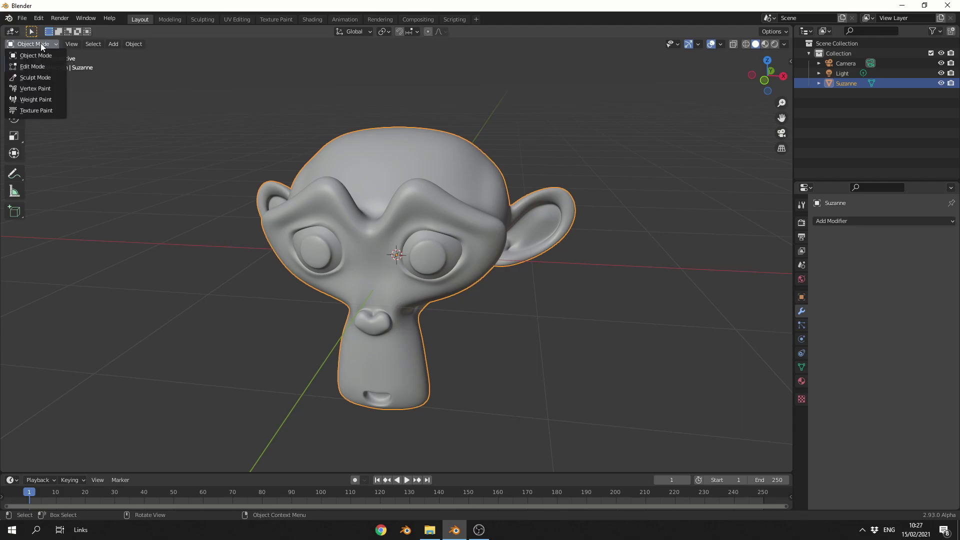
{"action": "left_click", "coordinate": [44, 87]}
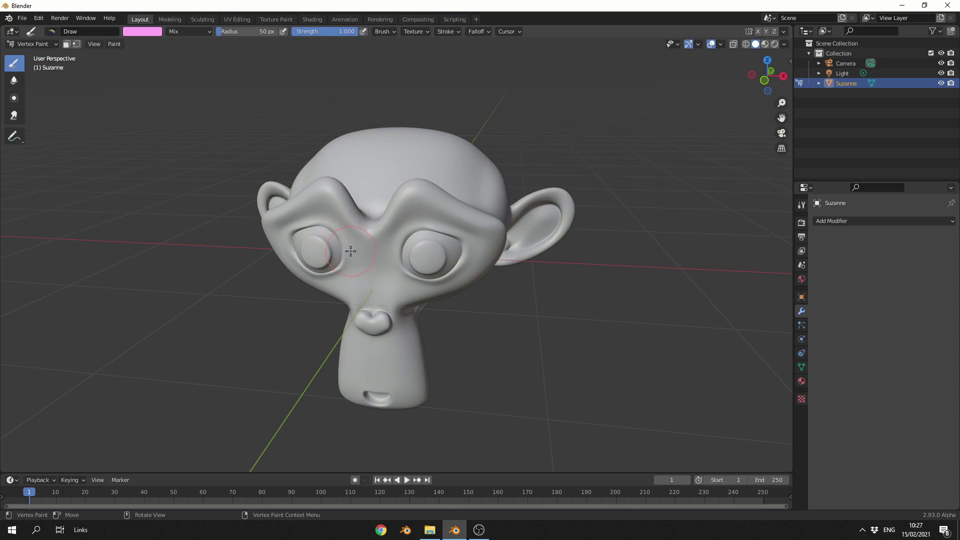
Inspect the monkey head's mesh density in wireframe shading and return to solid shading
{"action": "key", "text": "z"}
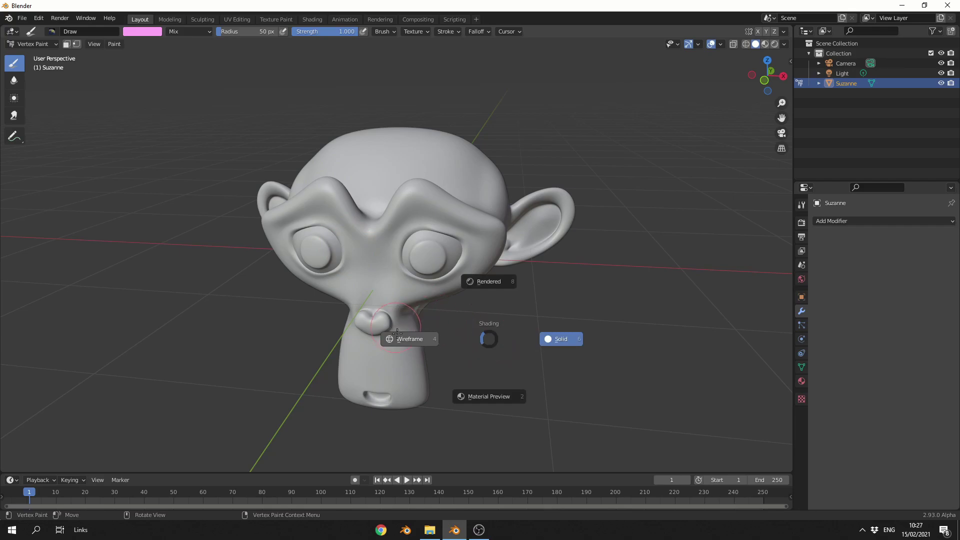
{"action": "left_click", "coordinate": [403, 340]}
{"action": "key", "text": "z"}
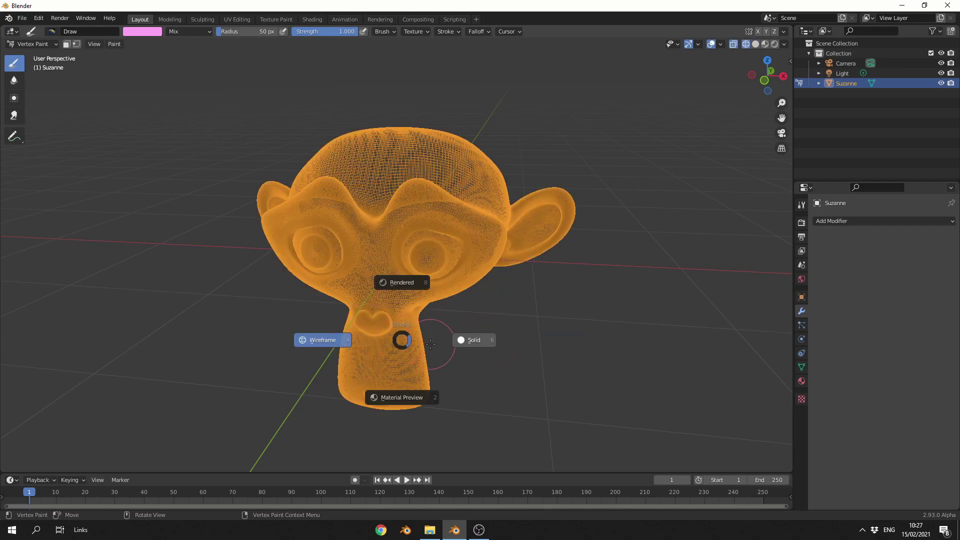
{"action": "left_click", "coordinate": [481, 340]}
Paint pink vertex color over both eyes and the skin around them
{"action": "middle_click_drag", "start_coordinate": [481, 341], "coordinate": [411, 224]}
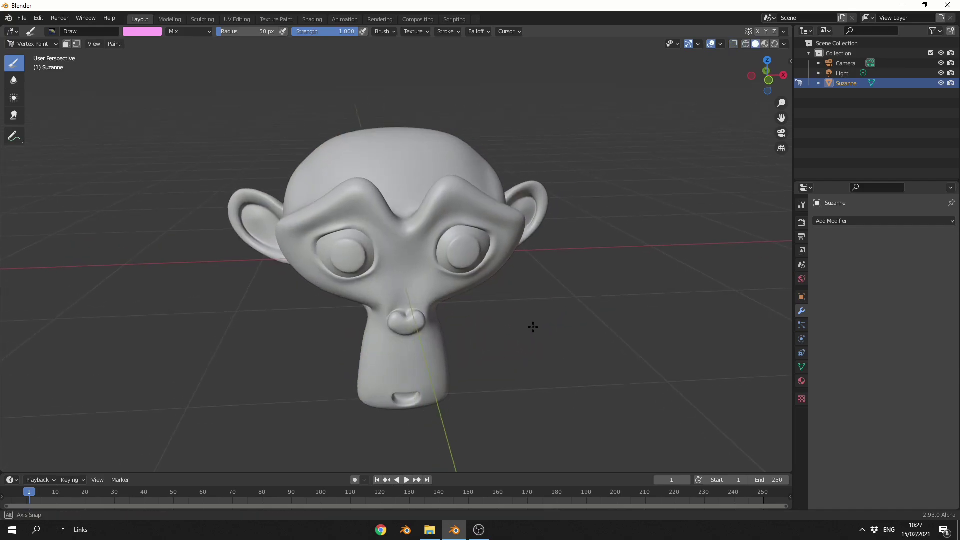
{"action": "mouse_move", "coordinate": [368, 226]}
{"action": "left_mouse_down"}
{"action": "mouse_move", "coordinate": [332, 233]}
{"action": "mouse_move", "coordinate": [353, 255]}
{"action": "left_mouse_up"}
{"action": "mouse_move", "coordinate": [443, 239]}
{"action": "left_mouse_down"}
{"action": "mouse_move", "coordinate": [476, 240]}
{"action": "mouse_move", "coordinate": [463, 218]}
{"action": "left_mouse_up"}
Change the brush color to yellow-green and paint both sides of the forehead and one ear
{"action": "left_click", "coordinate": [136, 31]}
{"action": "left_click", "coordinate": [159, 85]}
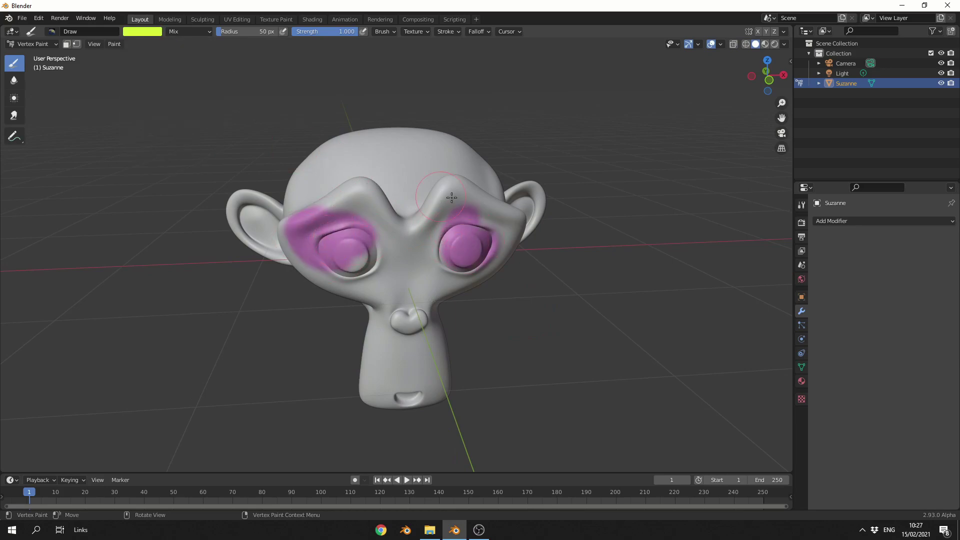
{"action": "left_click_drag", "start_coordinate": [370, 163], "coordinate": [295, 180]}
{"action": "left_click_drag", "start_coordinate": [454, 171], "coordinate": [426, 170]}
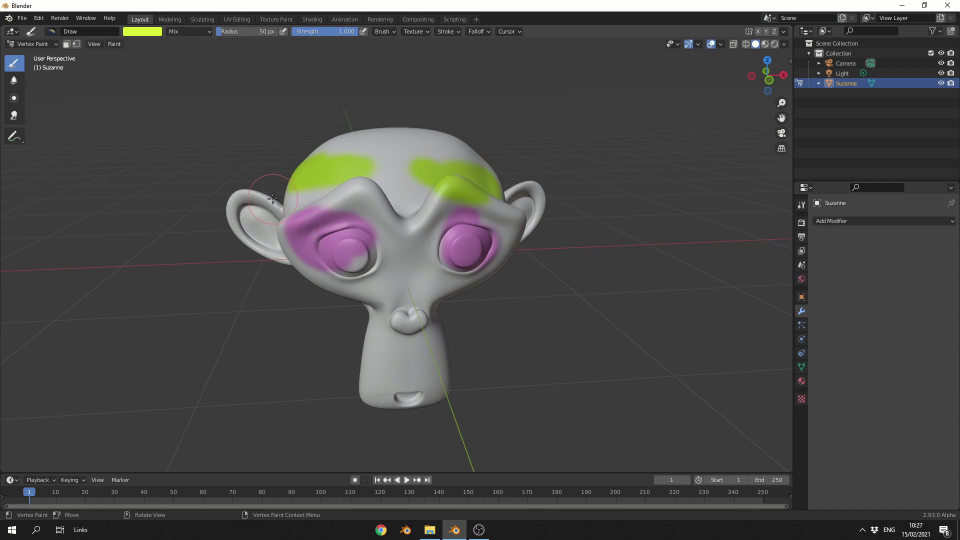
{"action": "left_click_drag", "start_coordinate": [233, 210], "coordinate": [267, 223]}
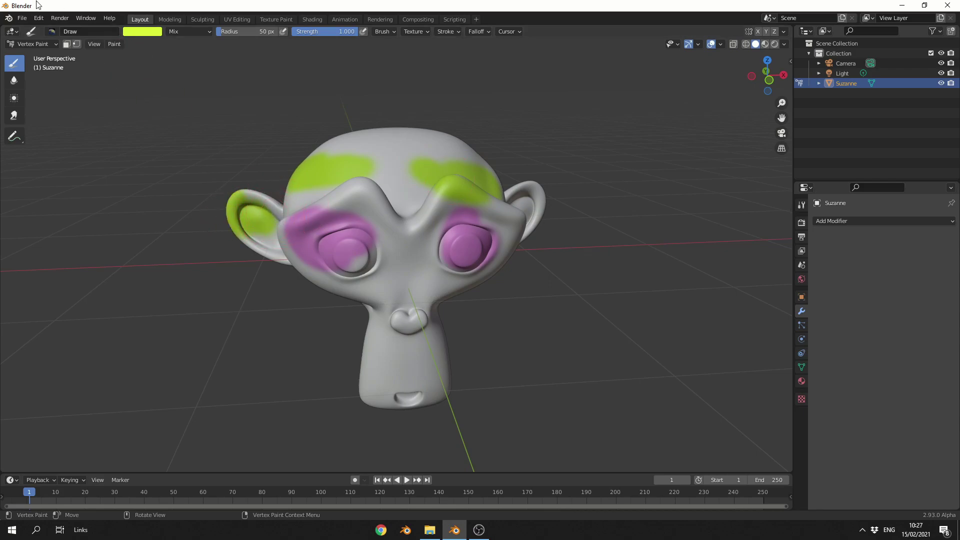
Apply Dirty Vertex Colors to the painted head and check the shading in its crevices
{"action": "left_click", "coordinate": [118, 44]}
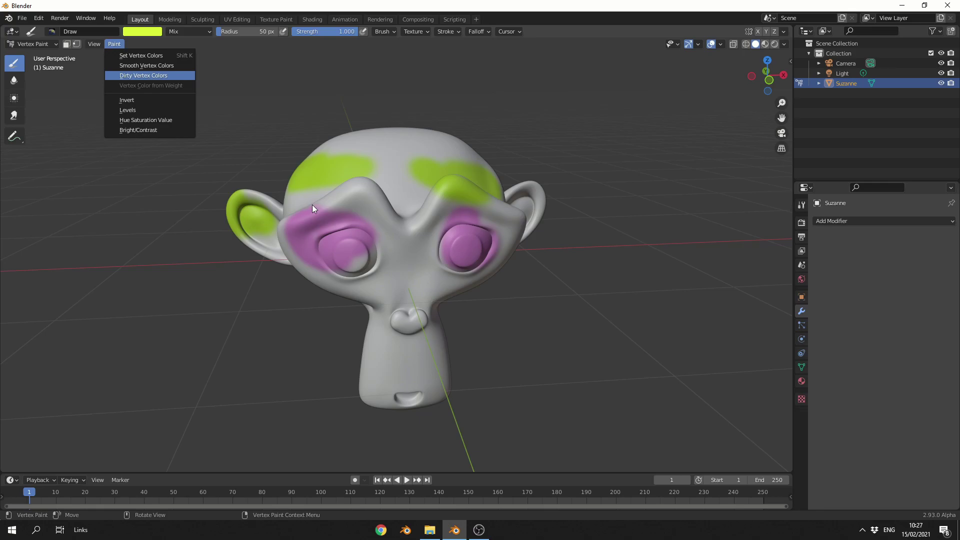
{"action": "left_click", "coordinate": [146, 76]}
{"action": "middle_click_drag", "start_coordinate": [345, 235], "coordinate": [367, 260]}
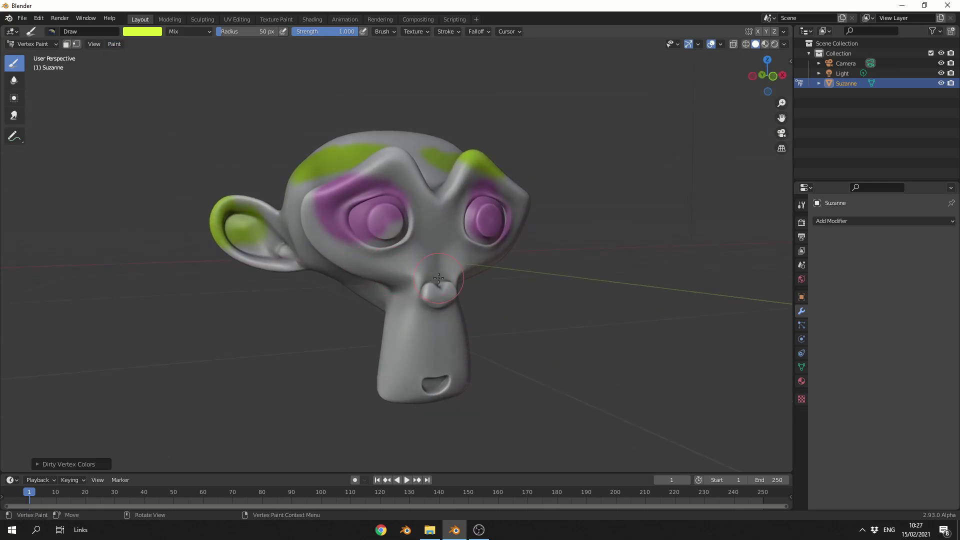
{"action": "scroll", "coordinate": [367, 364], "scroll_direction": "up", "scroll_amount": 2}
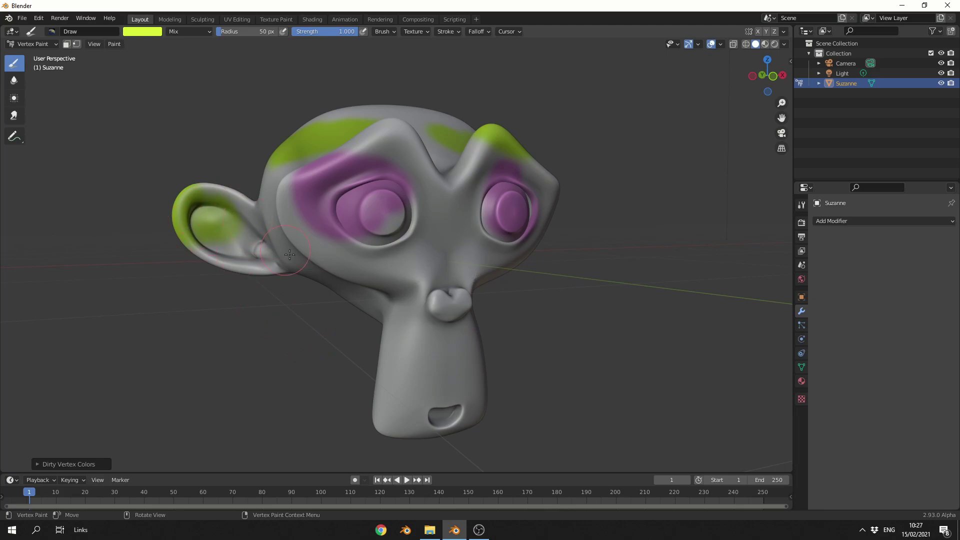
{"action": "middle_click_drag", "start_coordinate": [291, 291], "coordinate": [291, 322]}
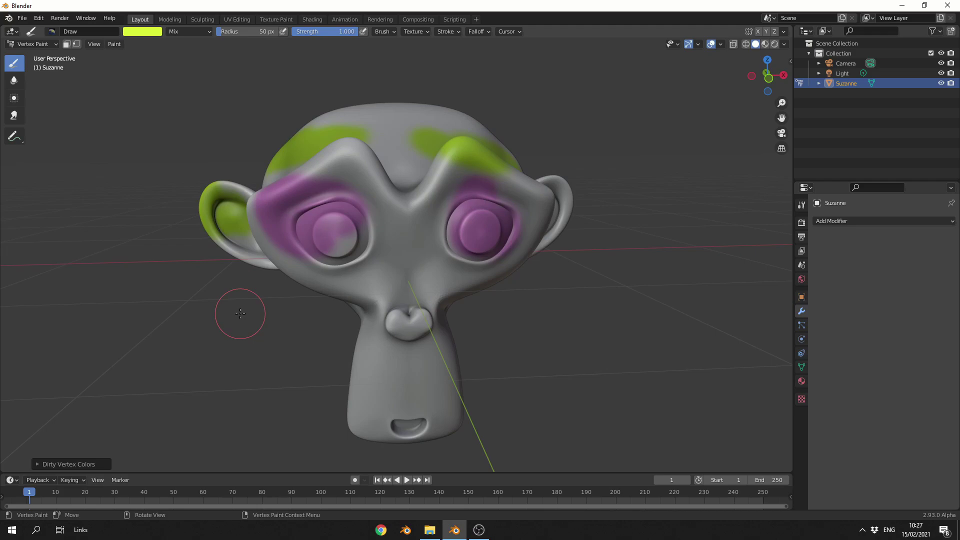
{"action": "middle_click_drag", "start_coordinate": [241, 313], "coordinate": [558, 325]}
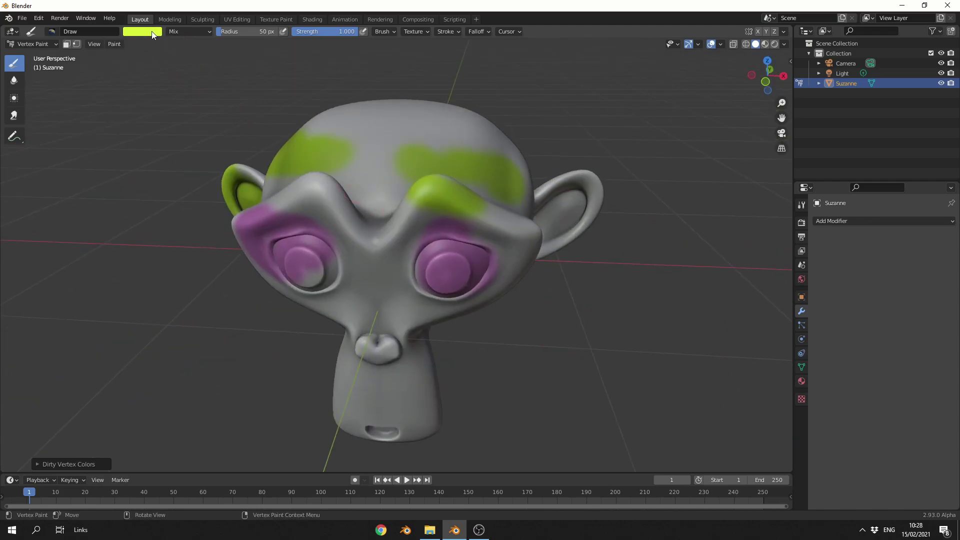
Change the brush color to magenta and paint a stripe from the crown down over the nose, plus the mouth
{"action": "left_click", "coordinate": [142, 31]}
{"action": "left_click", "coordinate": [159, 50]}
{"action": "left_click_drag", "start_coordinate": [425, 129], "coordinate": [350, 223]}
{"action": "mouse_move", "coordinate": [371, 179]}
{"action": "left_mouse_down"}
{"action": "mouse_move", "coordinate": [383, 262]}
{"action": "mouse_move", "coordinate": [373, 381]}
{"action": "left_mouse_up"}
{"action": "left_click", "coordinate": [372, 422]}
{"action": "mouse_move", "coordinate": [426, 425]}
{"action": "left_mouse_down"}
{"action": "mouse_move", "coordinate": [356, 435]}
{"action": "mouse_move", "coordinate": [397, 440]}
{"action": "left_mouse_up"}
{"action": "middle_click_drag", "start_coordinate": [398, 441], "coordinate": [502, 368]}
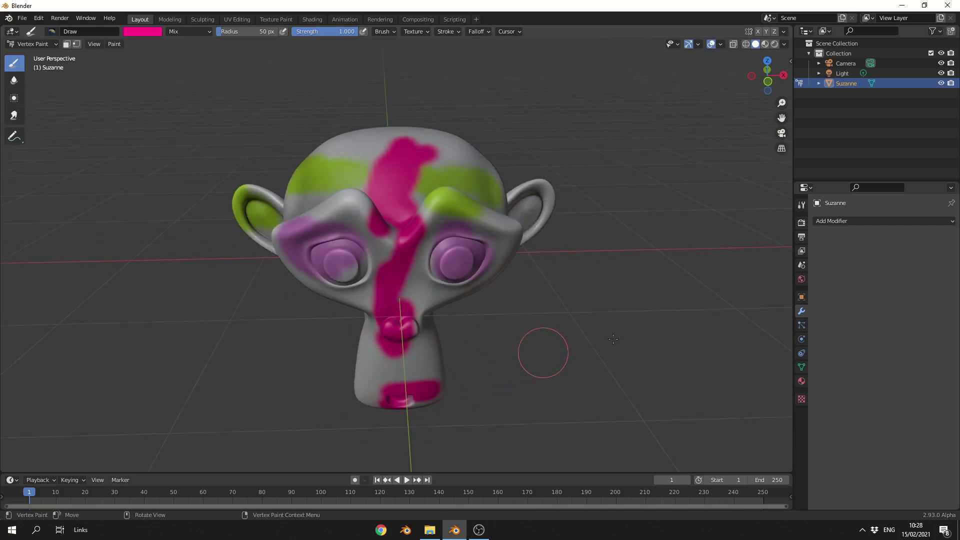
Show the vertex color layers stored in Suzanne's mesh data
{"action": "left_click", "coordinate": [800, 367]}
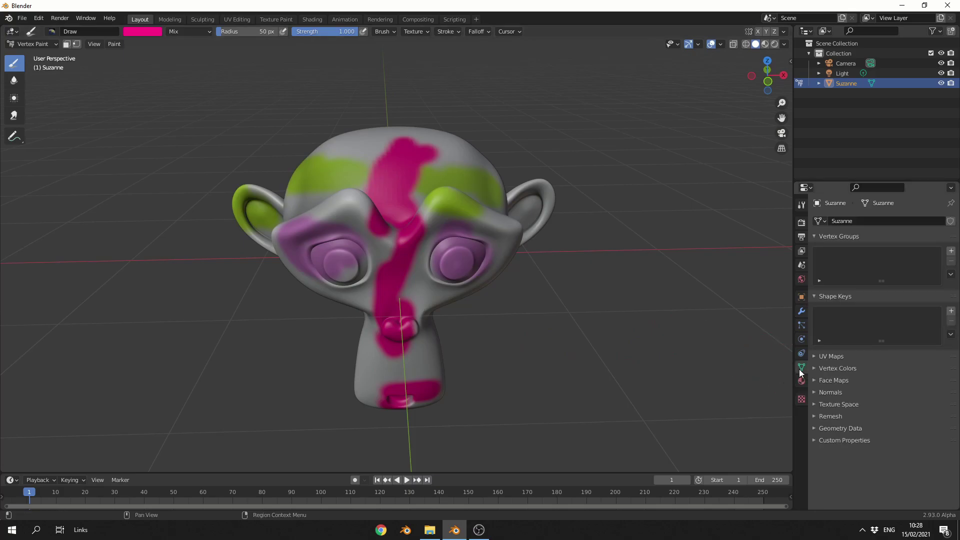
{"action": "left_click", "coordinate": [837, 370]}
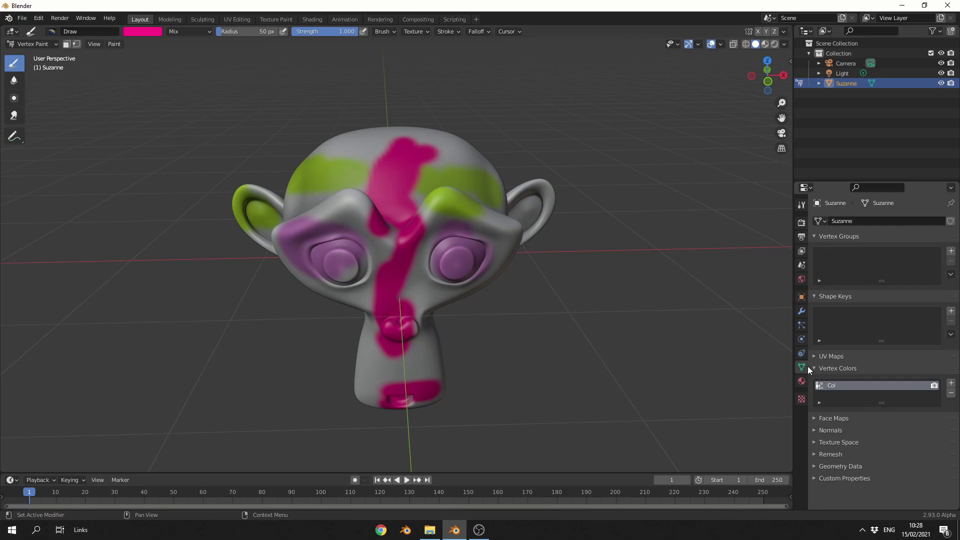
Return Suzanne to Object Mode and display the viewport in rendered shading
{"action": "left_click", "coordinate": [31, 44]}
{"action": "left_click", "coordinate": [37, 55]}
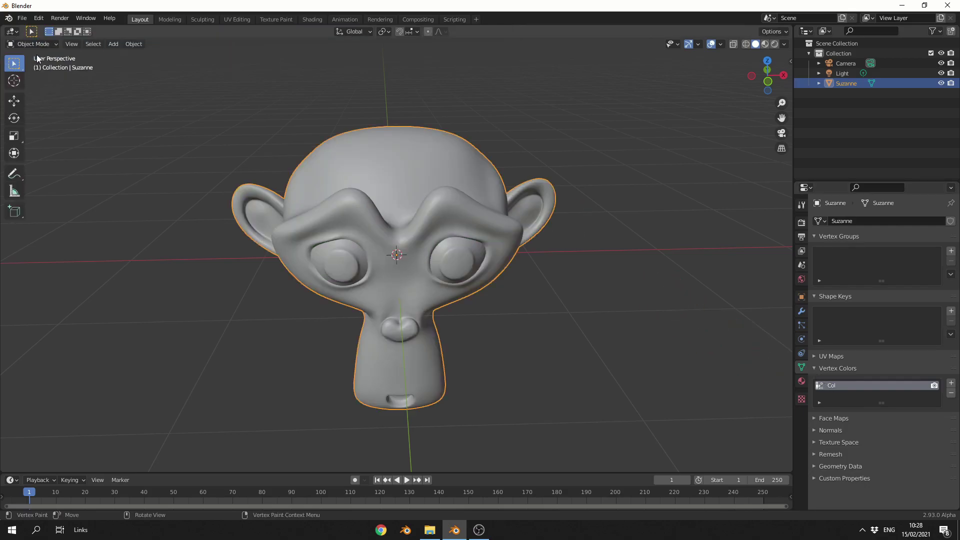
{"action": "left_click", "coordinate": [774, 46]}
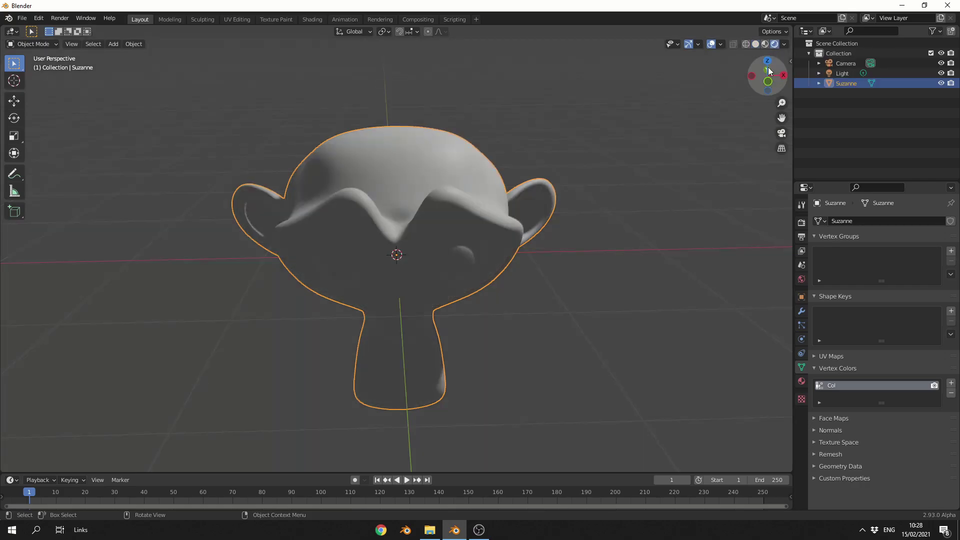
Switch to the Shading workspace and join the file browser area into the 3D viewport
{"action": "left_click", "coordinate": [319, 21]}
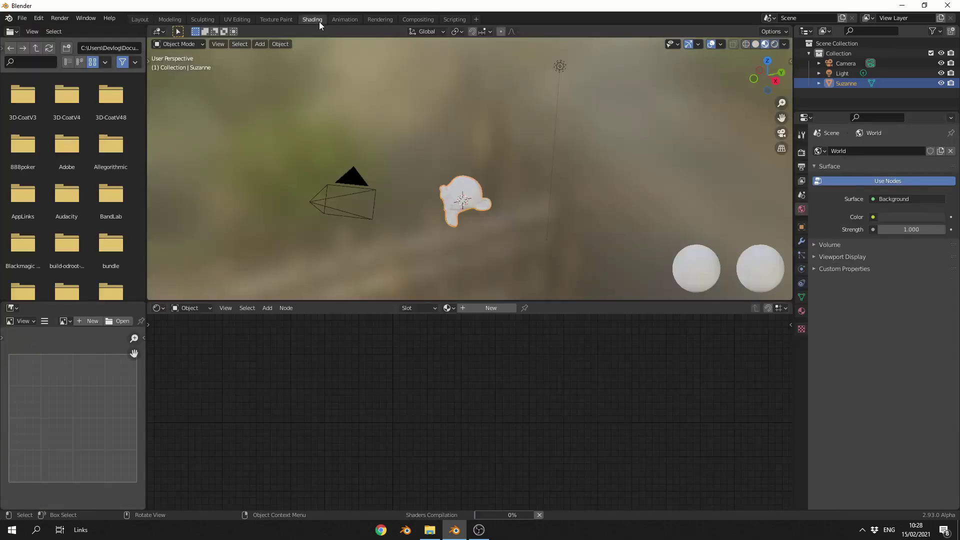
{"action": "right_click", "coordinate": [147, 177]}
{"action": "left_click", "coordinate": [122, 202]}
{"action": "left_click", "coordinate": [107, 188]}
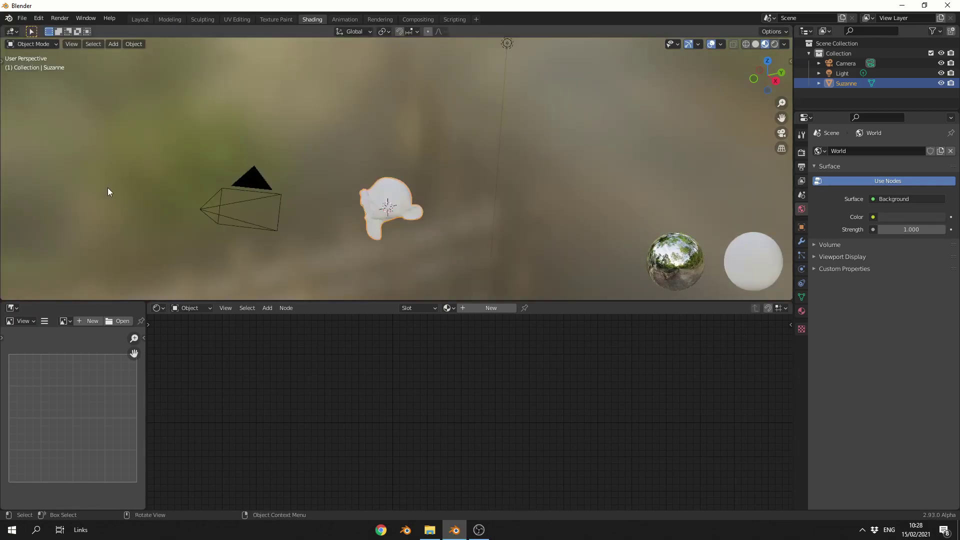
Create a new material on Suzanne and add a Vertex Color node beside the Principled BSDF
{"action": "left_click", "coordinate": [491, 308]}
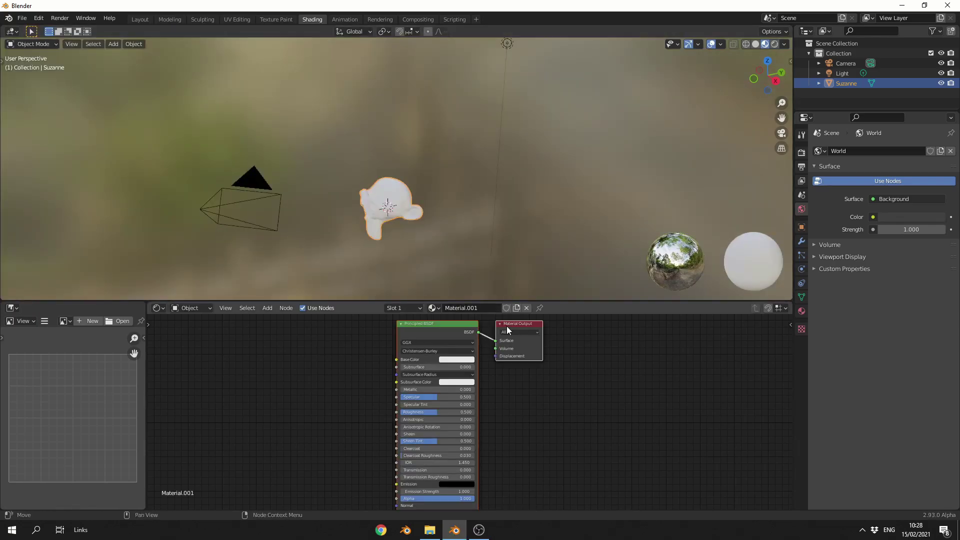
{"action": "left_click", "coordinate": [268, 308]}
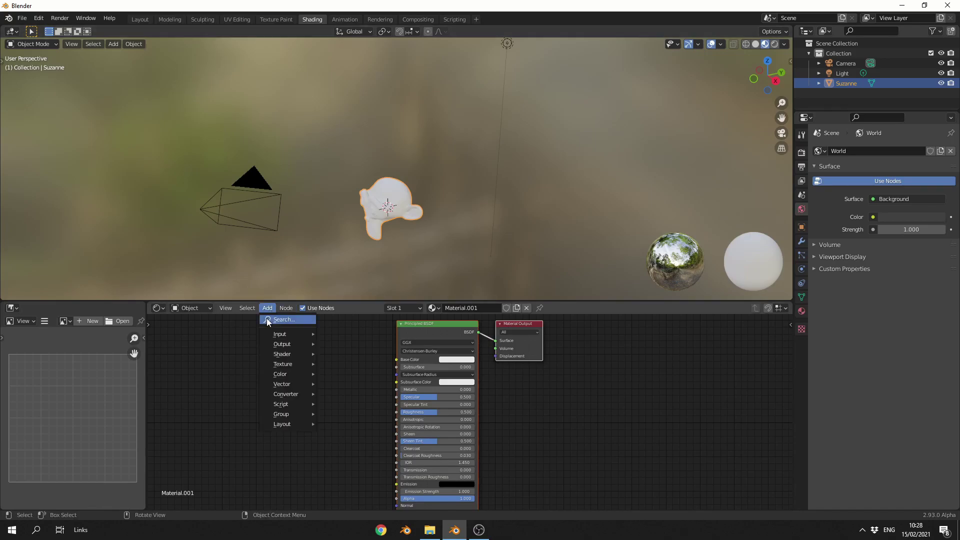
{"action": "left_click", "coordinate": [267, 321]}
{"action": "type", "text": "ver"}
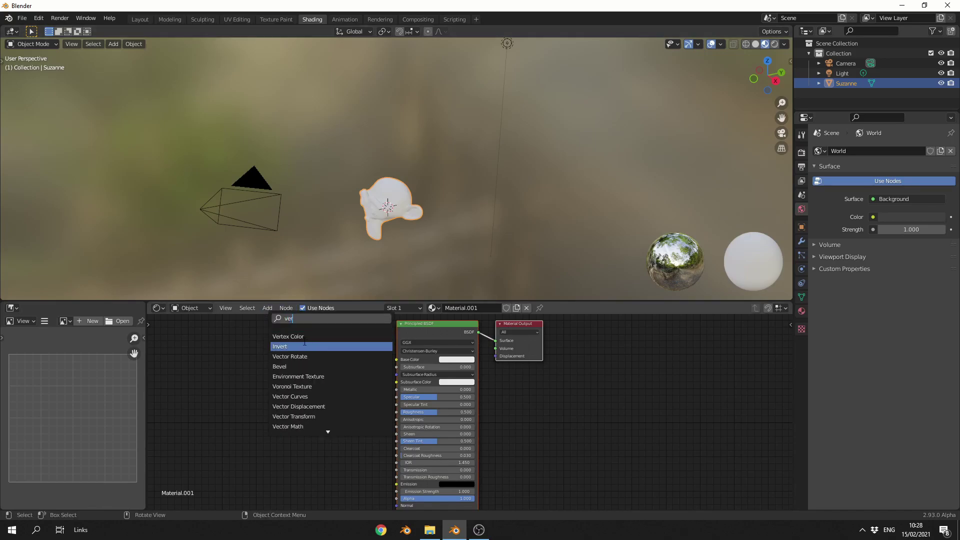
{"action": "left_click", "coordinate": [288, 336]}
{"action": "left_click", "coordinate": [270, 353]}
Assign the Col layer to the Vertex Color node and link its Color output to the Principled BSDF's Base Color
{"action": "left_click", "coordinate": [262, 368]}
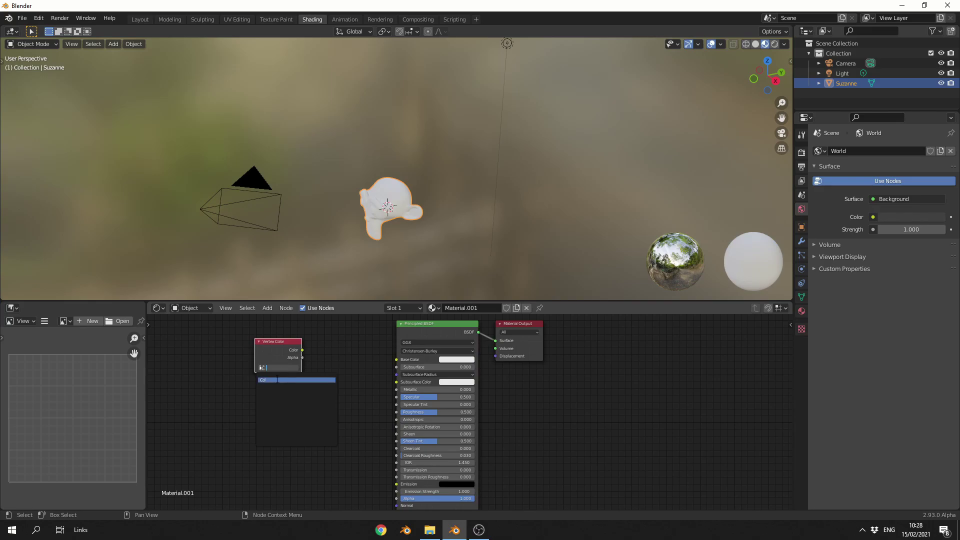
{"action": "left_click", "coordinate": [278, 380]}
{"action": "left_click_drag", "start_coordinate": [302, 350], "coordinate": [401, 361]}
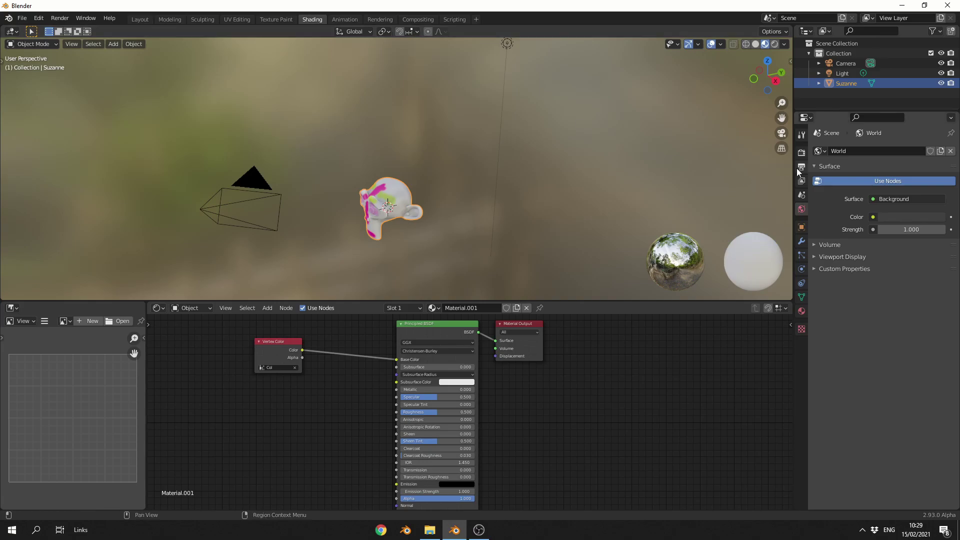
Set the render engine to Cycles and its device to GPU Compute
{"action": "left_click", "coordinate": [801, 152]}
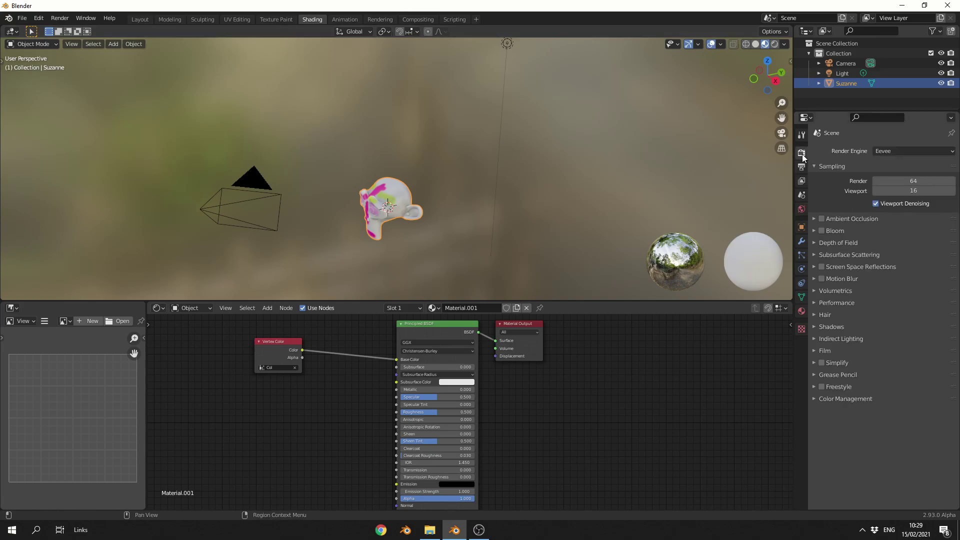
{"action": "left_click", "coordinate": [897, 152]}
{"action": "left_click", "coordinate": [896, 184]}
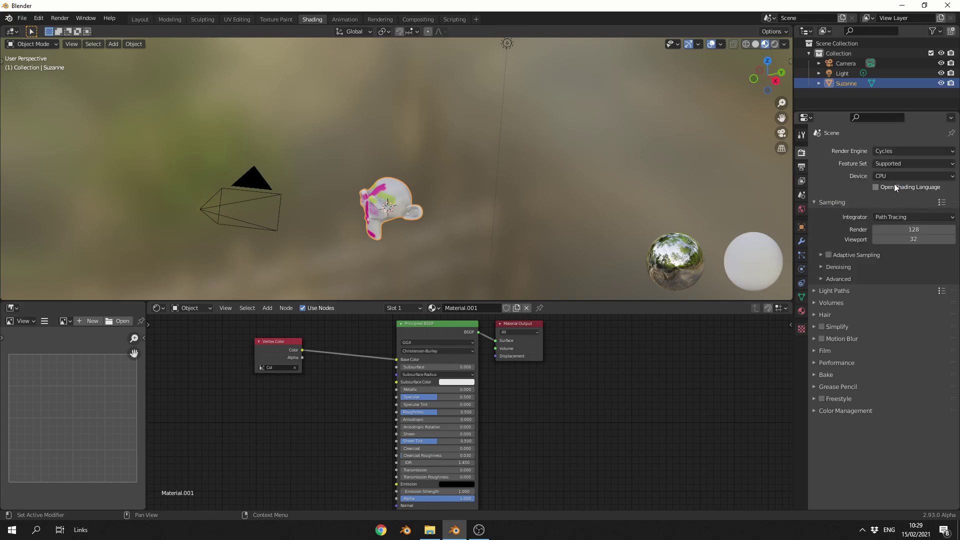
{"action": "left_click", "coordinate": [899, 178]}
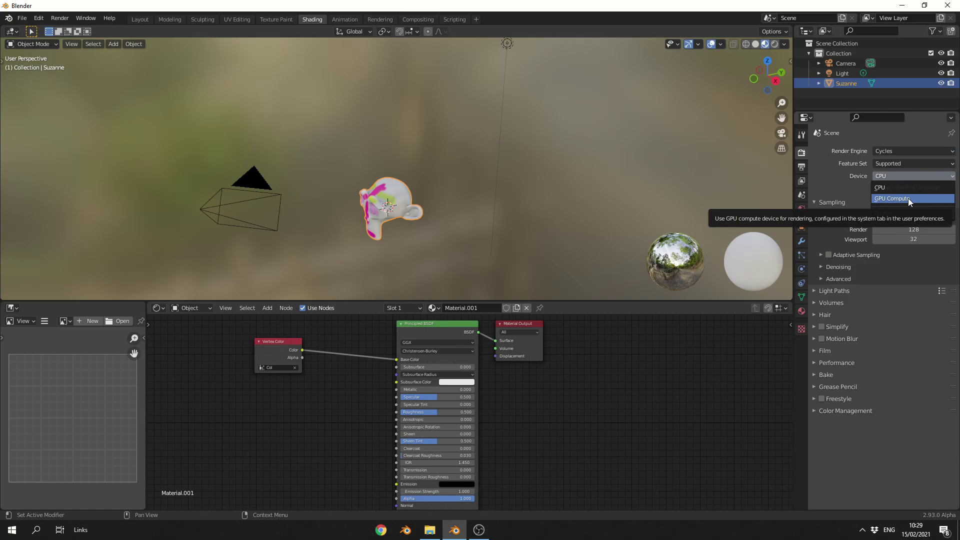
{"action": "left_click", "coordinate": [909, 198]}
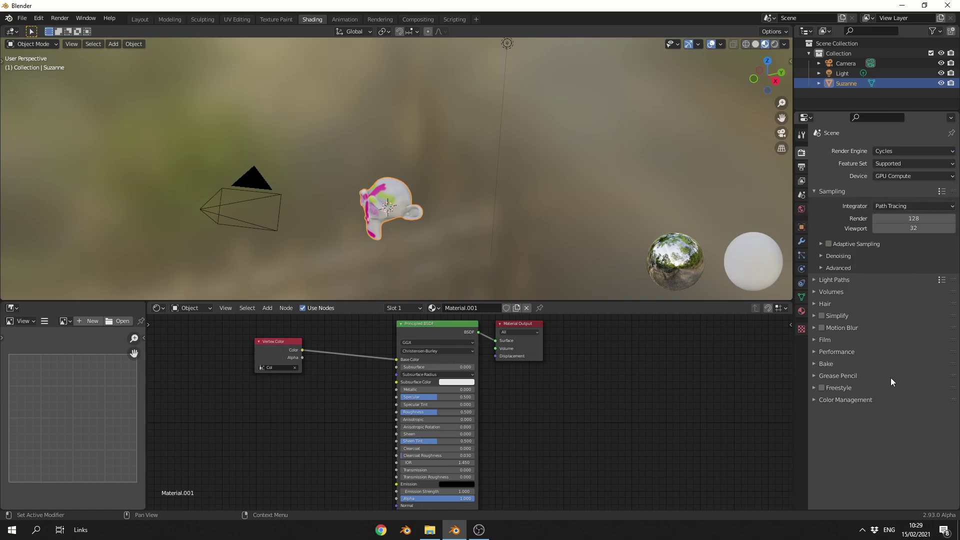
Set the bake type to Diffuse and disable the Direct and Indirect contributions, leaving only Color
{"action": "left_click", "coordinate": [834, 365]}
{"action": "scroll", "coordinate": [835, 365], "scroll_direction": "down", "scroll_amount": 3}
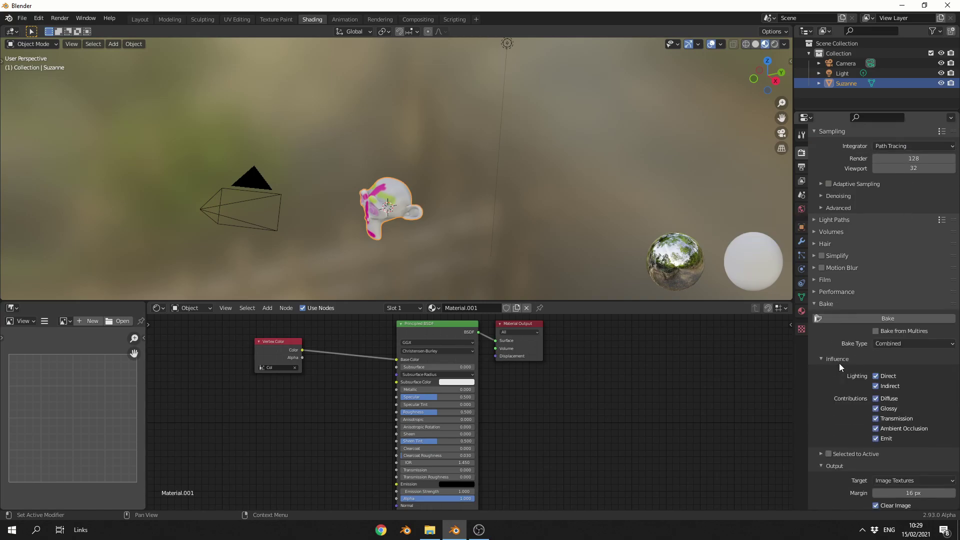
{"action": "left_click", "coordinate": [895, 344]}
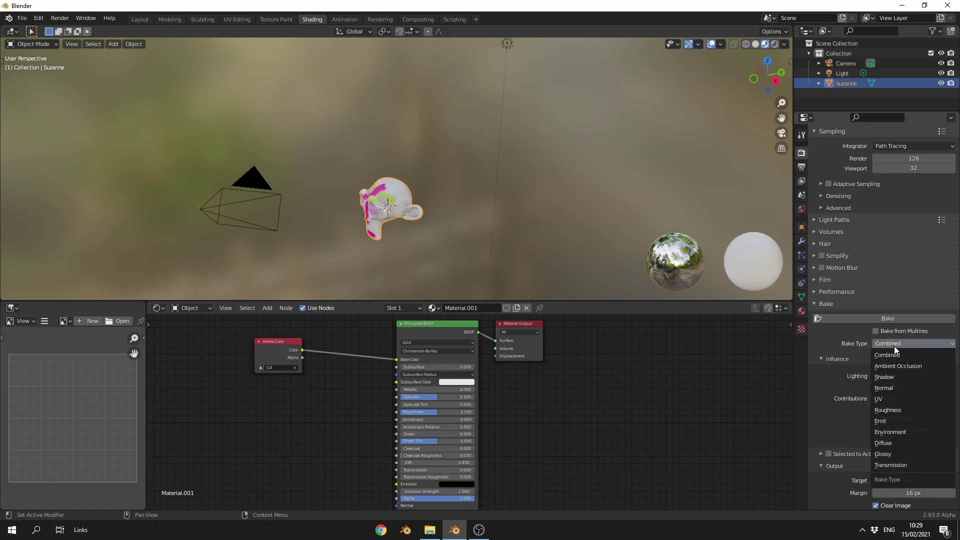
{"action": "left_click", "coordinate": [890, 441]}
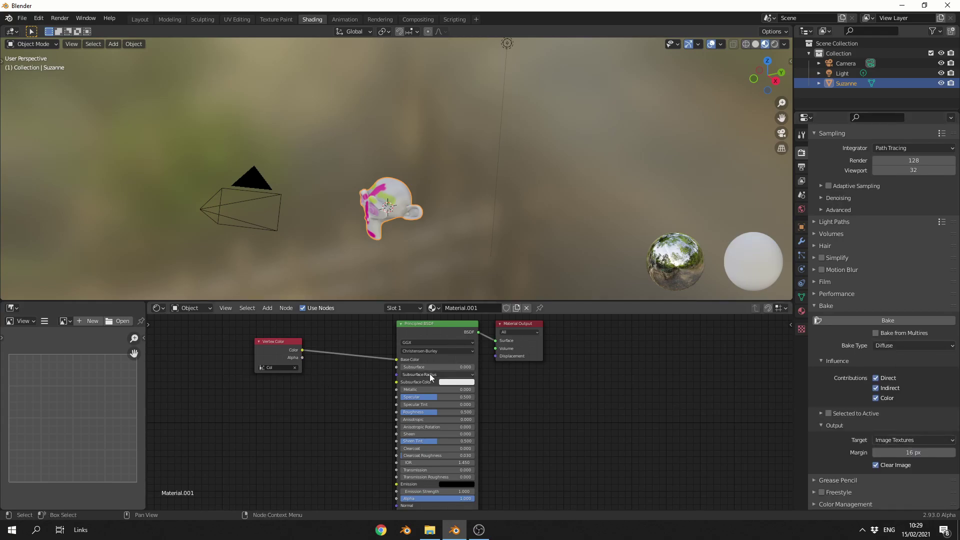
{"action": "left_click", "coordinate": [876, 378]}
{"action": "left_click", "coordinate": [876, 388]}
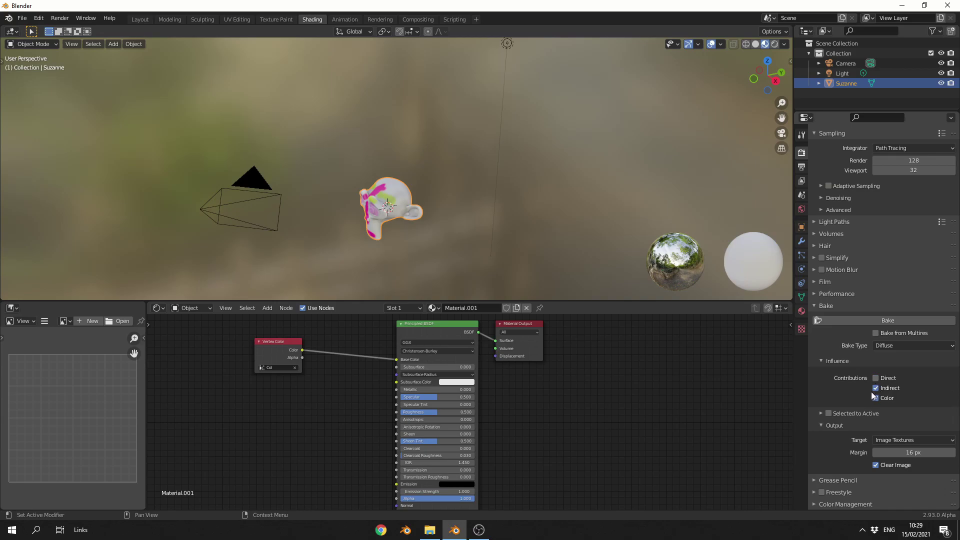
Delete the Light from the scene and select Suzanne again
{"action": "left_click", "coordinate": [847, 73]}
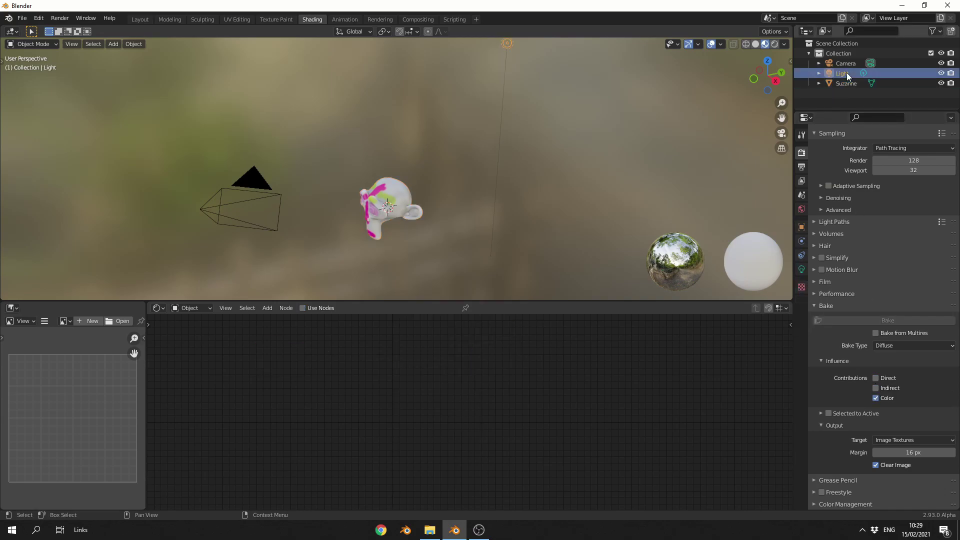
{"action": "key", "text": "Delete"}
{"action": "left_click", "coordinate": [838, 73]}
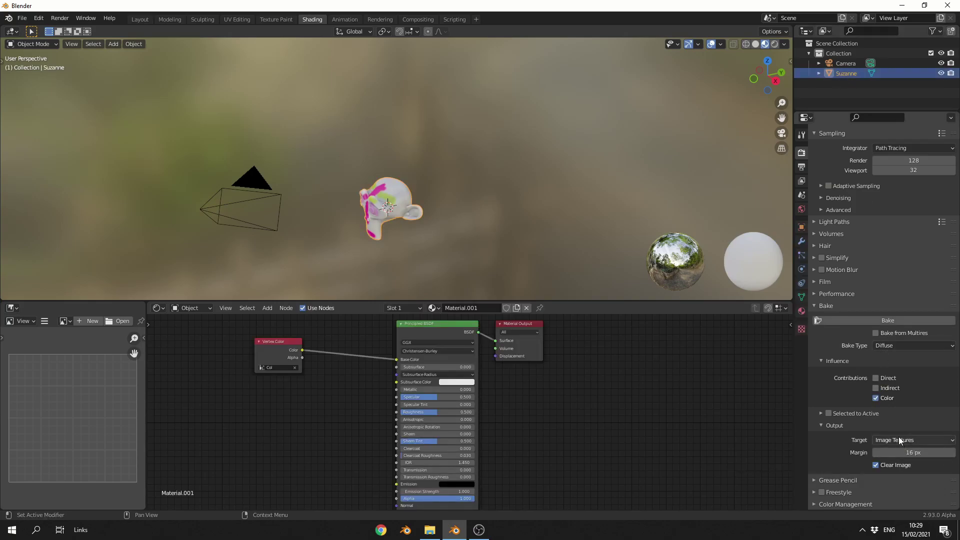
Keep the bake output target on Image Textures and set the bake margin to 0 px
{"action": "left_click", "coordinate": [900, 438]}
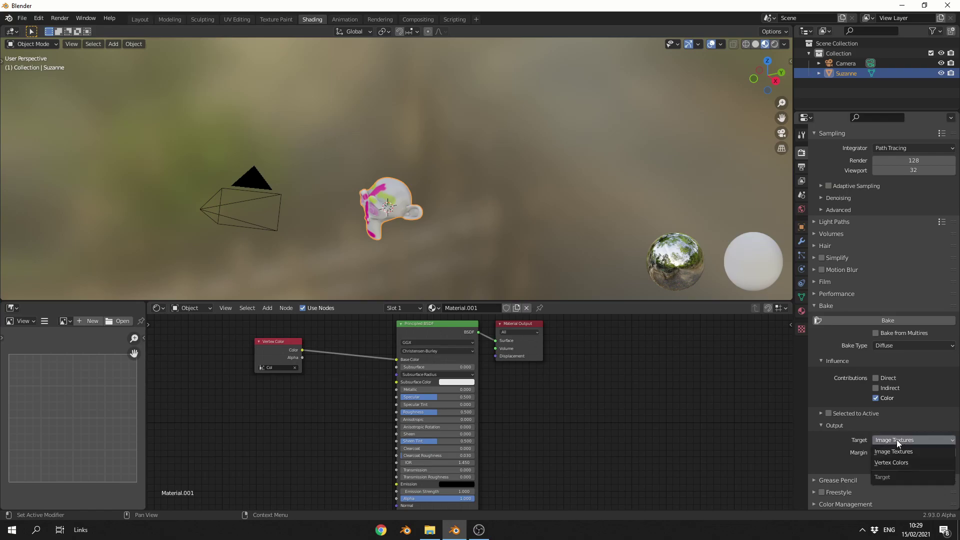
{"action": "left_click", "coordinate": [896, 440]}
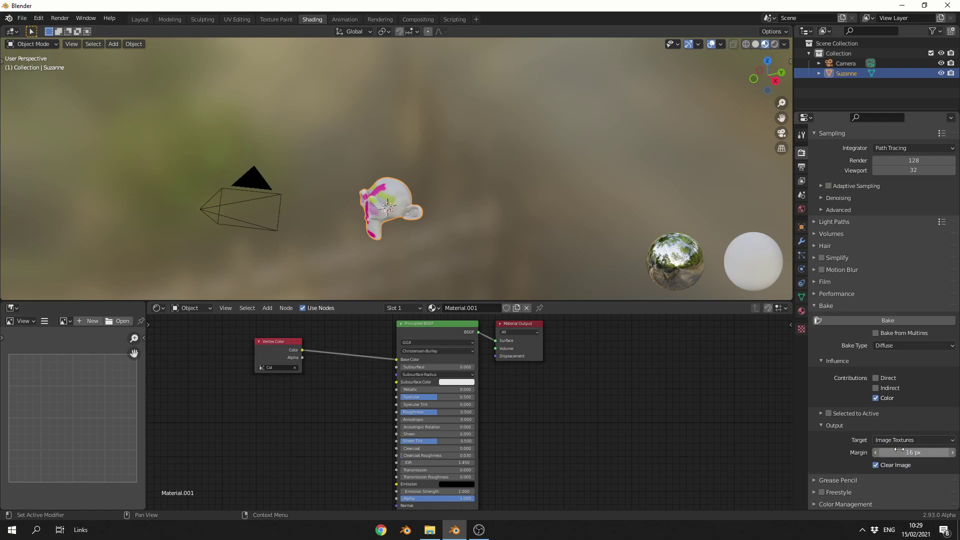
{"action": "left_click", "coordinate": [892, 453]}
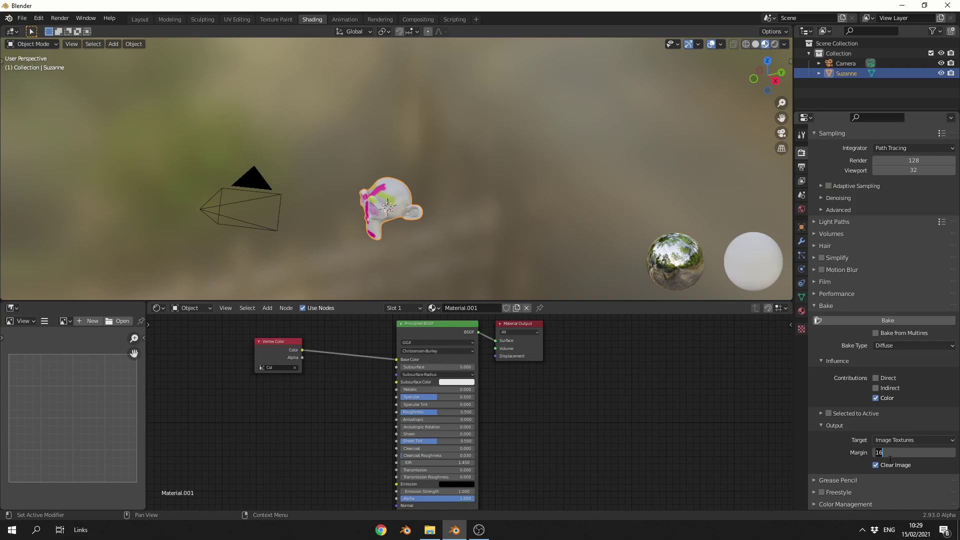
{"action": "type", "text": "0"}
{"action": "key", "text": "Return"}
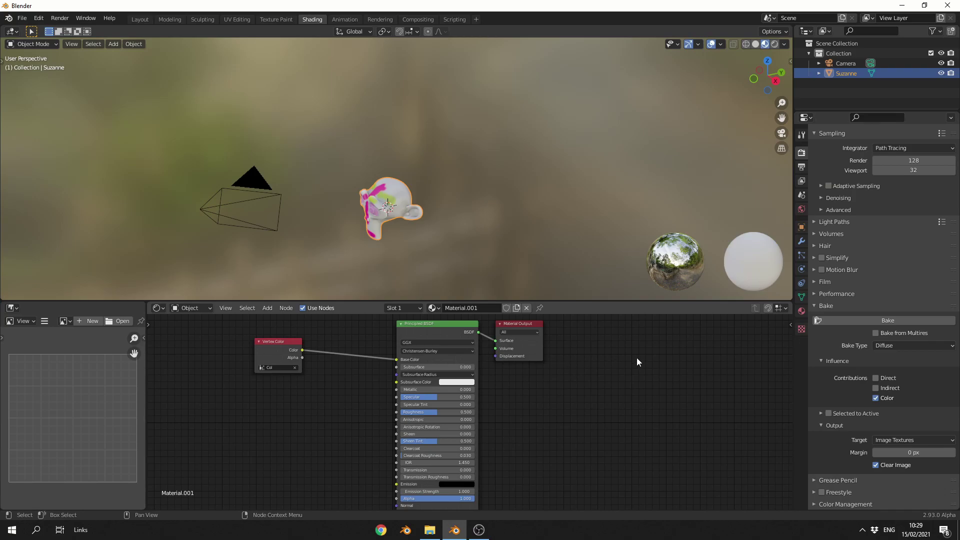
Add an unconnected Image Texture node in the empty space beyond the Material Output node
{"action": "middle_click_drag", "start_coordinate": [629, 397], "coordinate": [506, 400]}
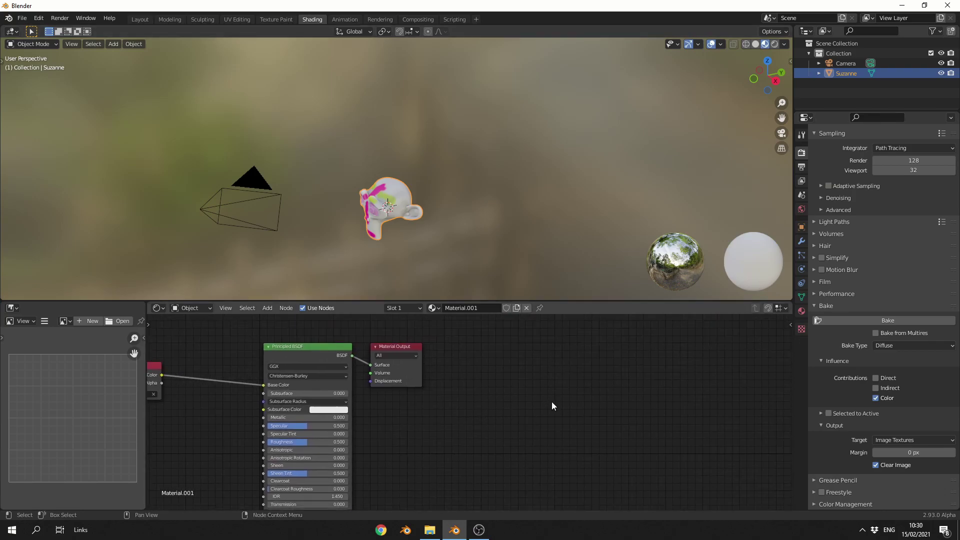
{"action": "key", "text": "shift+a"}
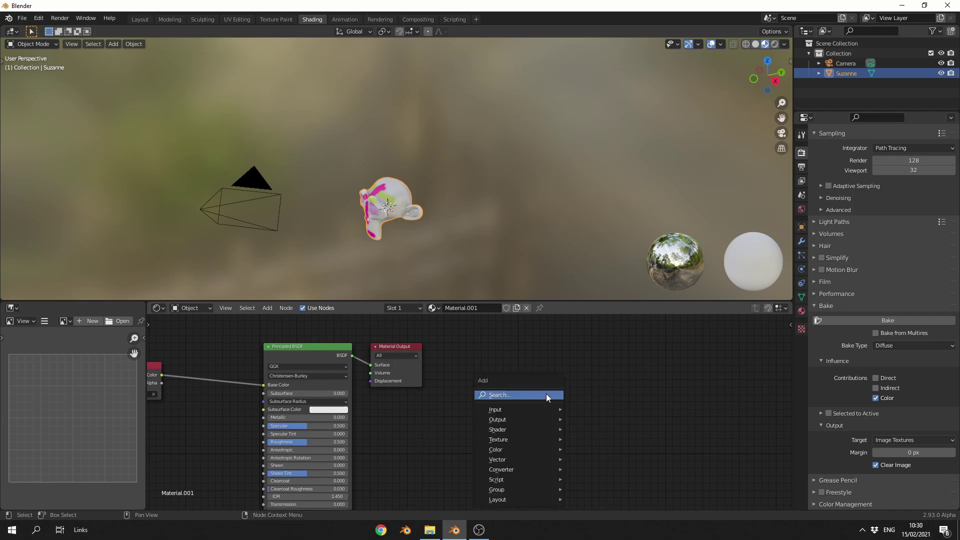
{"action": "left_click", "coordinate": [547, 394]}
{"action": "type", "text": "ima"}
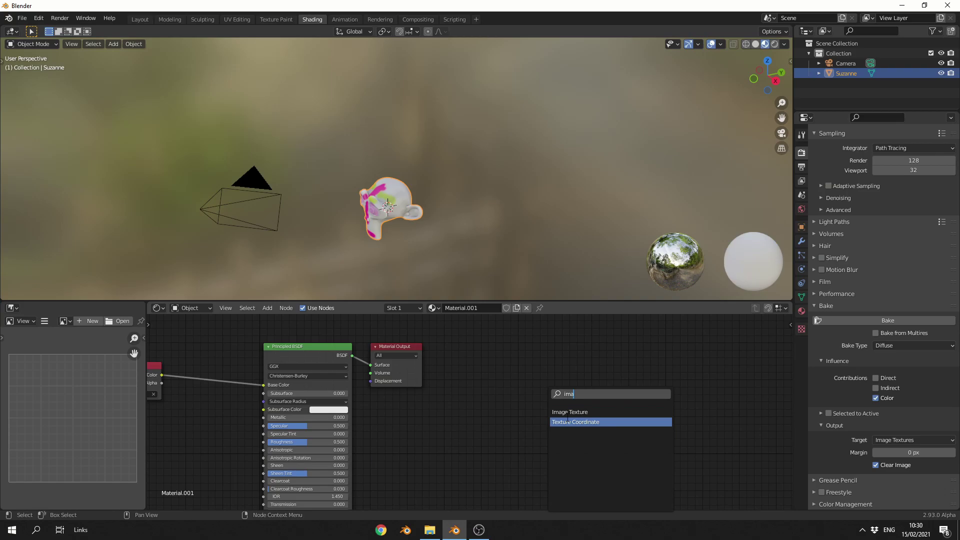
{"action": "key", "text": "Return"}
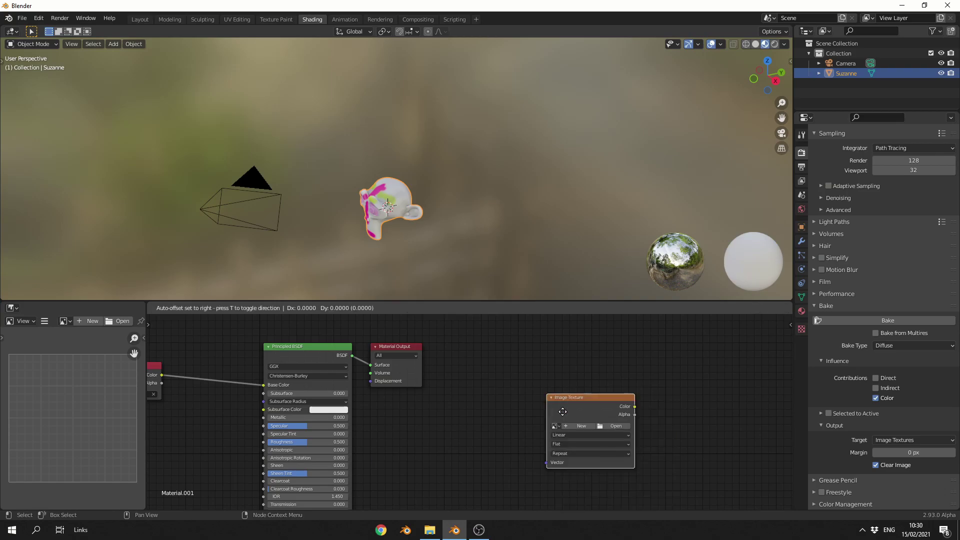
{"action": "left_click", "coordinate": [592, 402]}
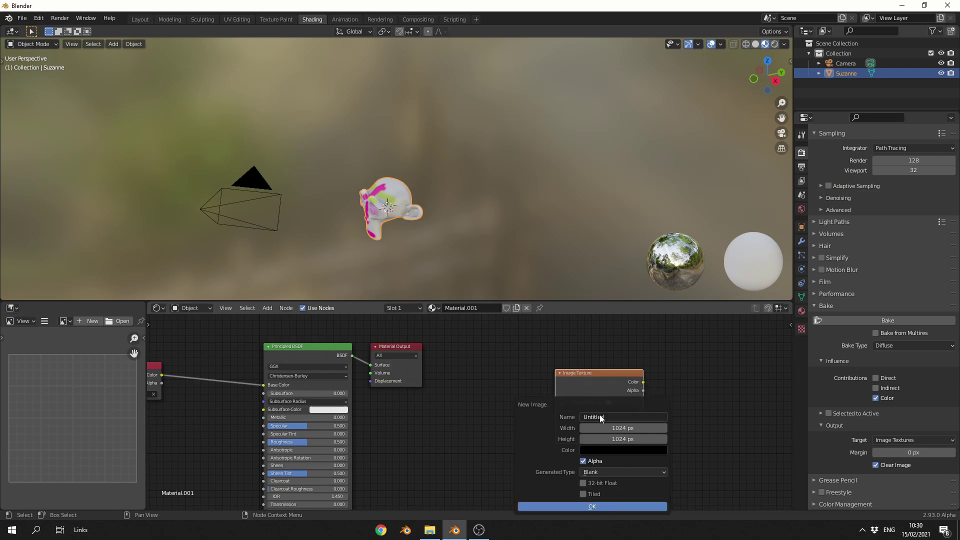
Create a blank 1024 × 1024 px image named mybake for the Image Texture node
{"action": "type", "text": "mybake"}
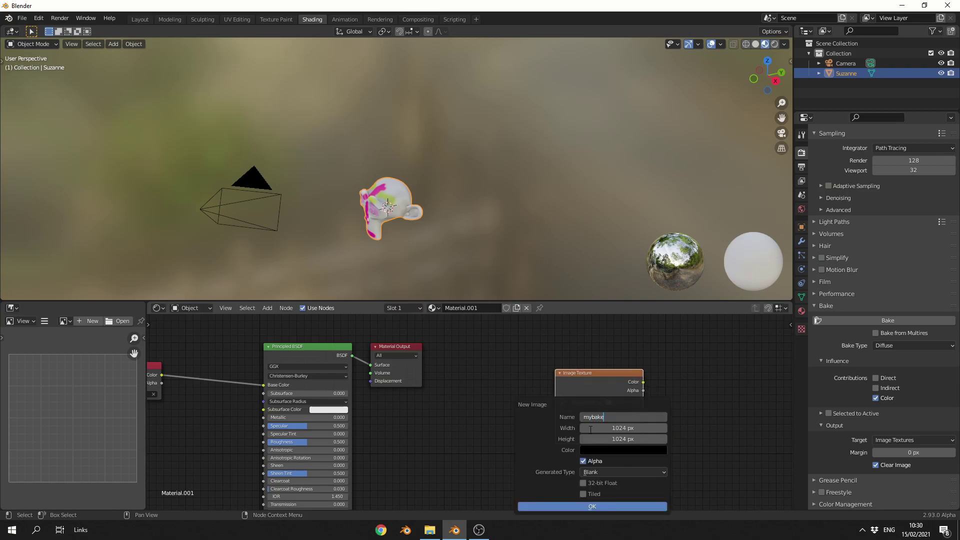
{"action": "key", "text": "Return"}
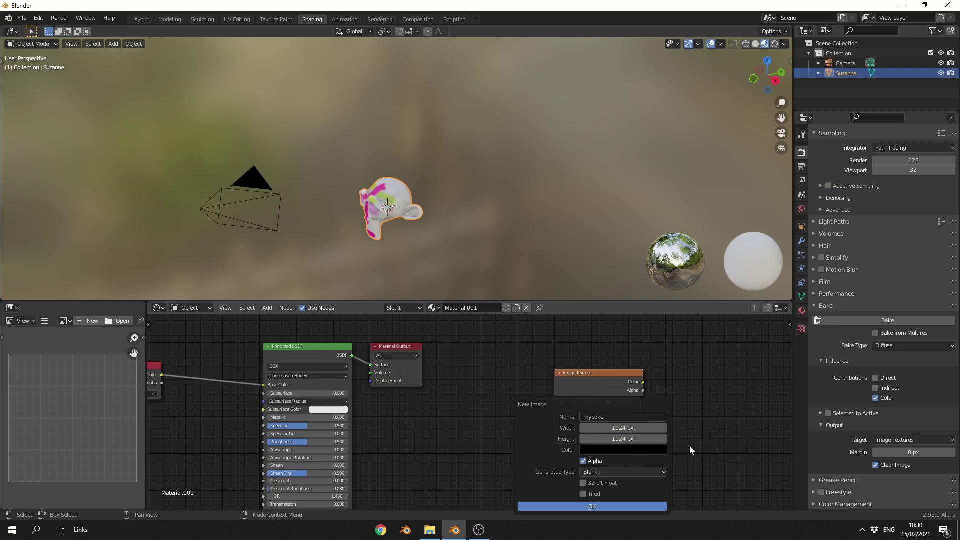
{"action": "left_click", "coordinate": [632, 507]}
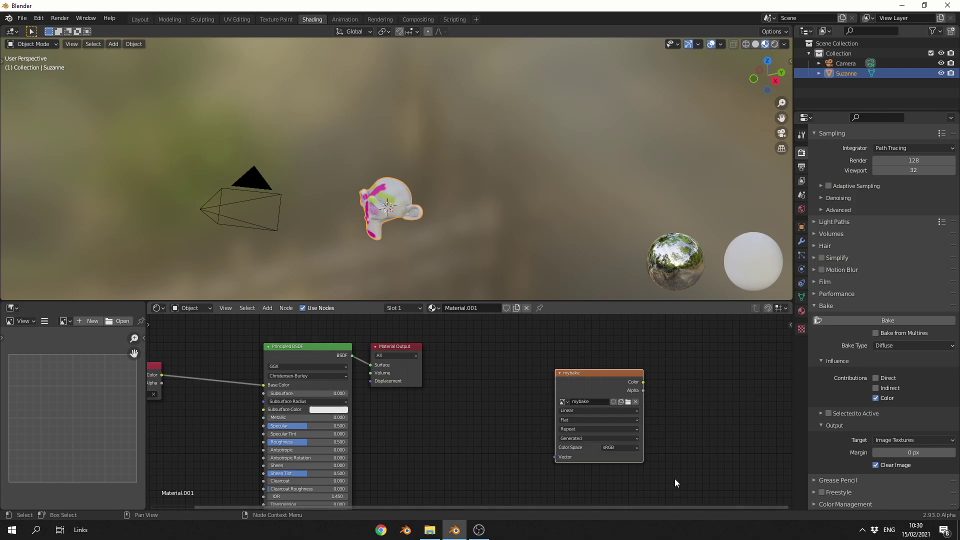
Bake Suzanne's diffuse color into the mybake image and view the result
{"action": "left_click", "coordinate": [850, 320]}
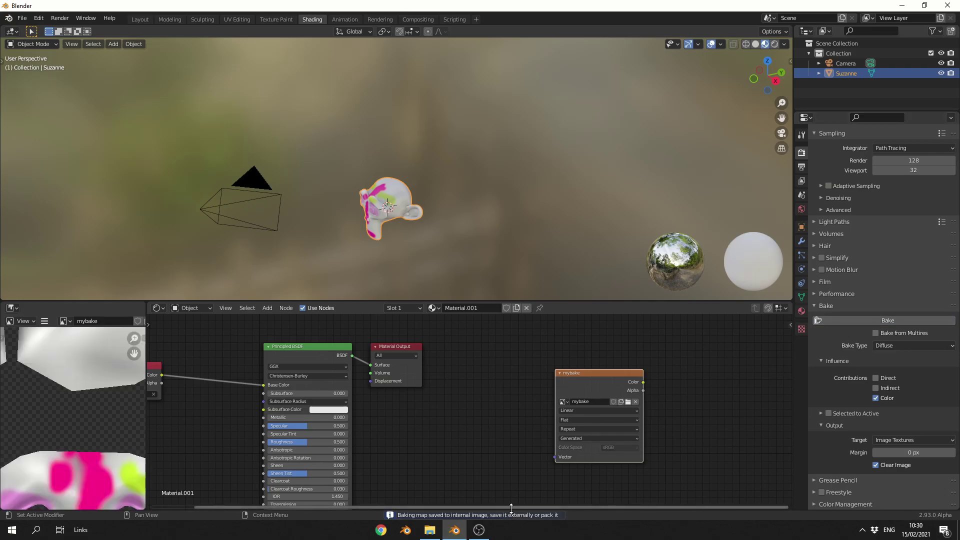
{"action": "scroll", "coordinate": [30, 431], "scroll_direction": "down", "scroll_amount": 3}
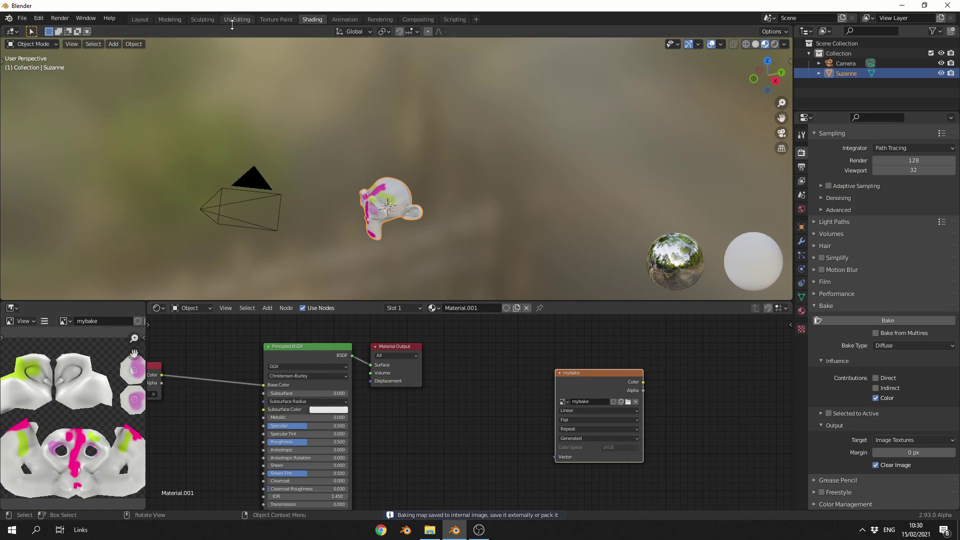
Switch to the Texture Paint workspace and hide the UV overlay so the whole mybake image shows unobstructed
{"action": "left_click", "coordinate": [277, 19]}
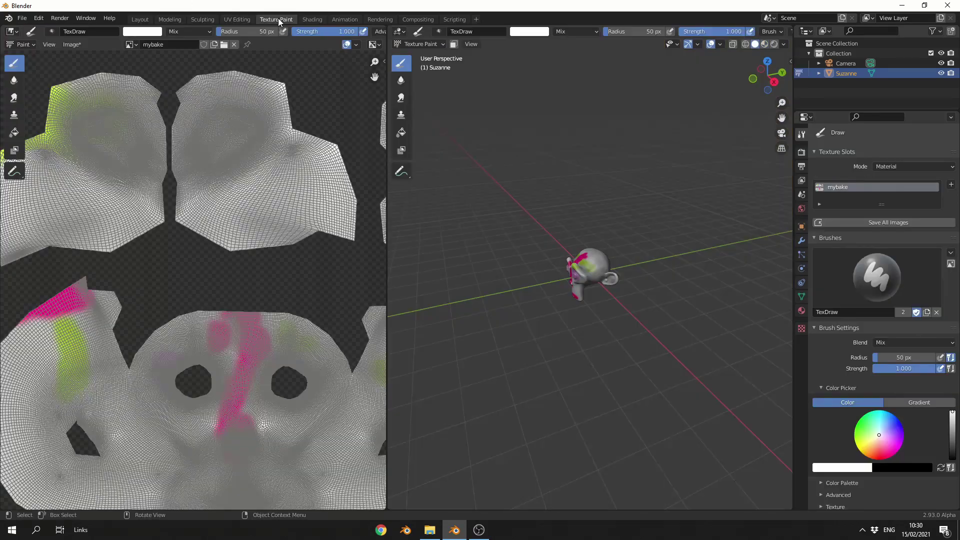
{"action": "left_click", "coordinate": [348, 45]}
{"action": "scroll", "coordinate": [316, 260], "scroll_direction": "down", "scroll_amount": 2}
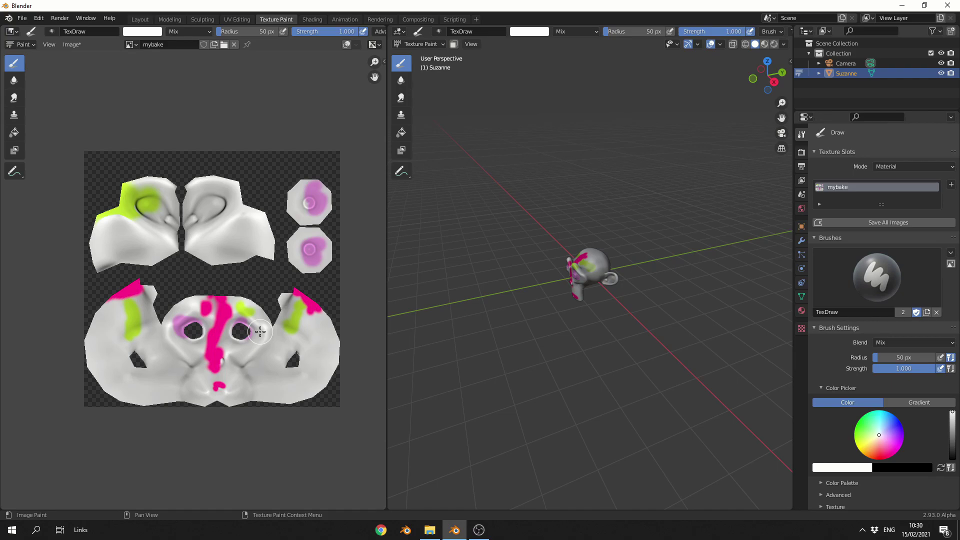
Bring up the file operations for the mybake image
{"action": "left_click", "coordinate": [71, 44]}
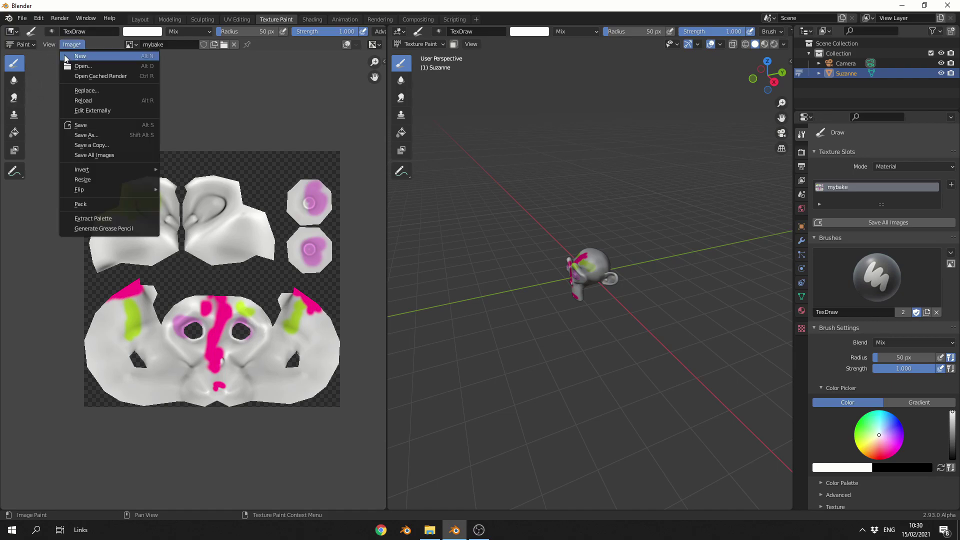